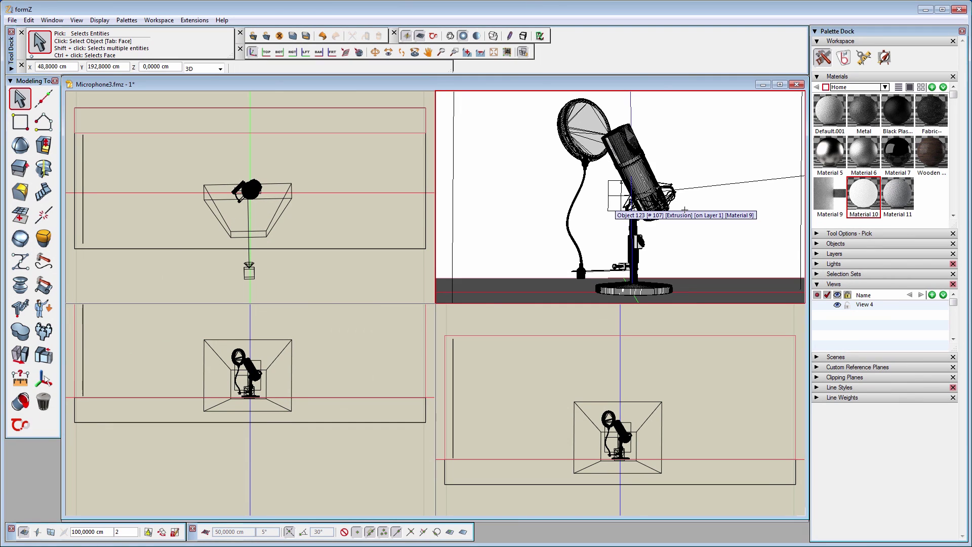
- Browse the extension commands menu and close it without choosing anything
click(196, 20)
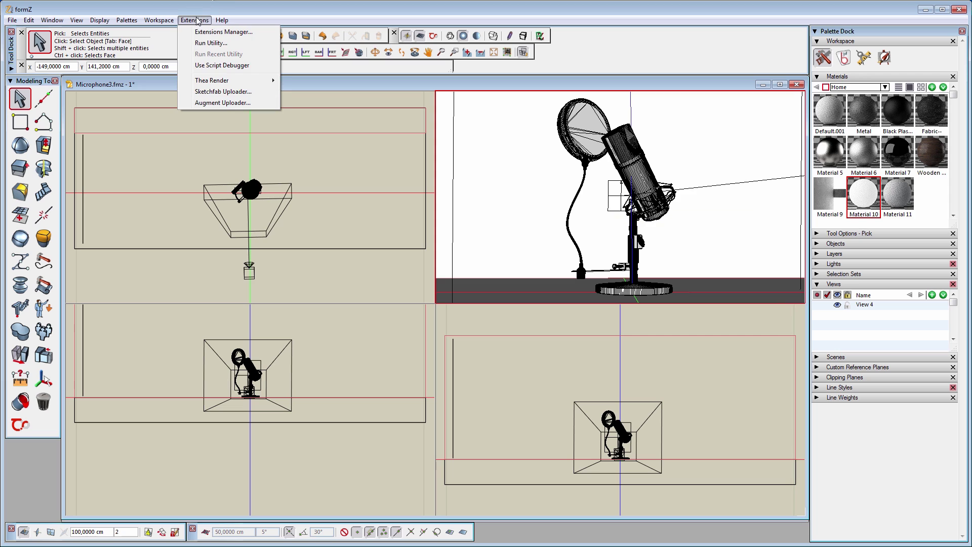
mouse_move(210, 85)
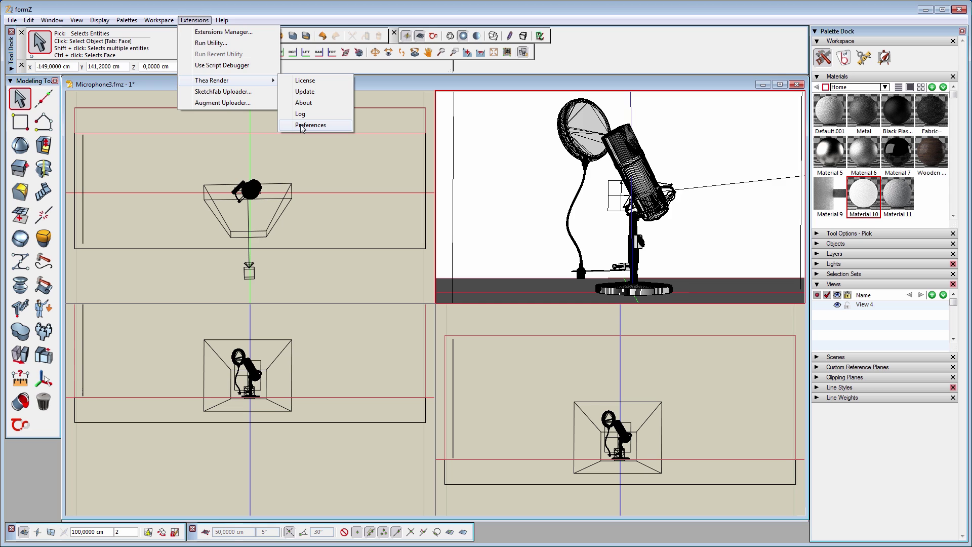
click(543, 83)
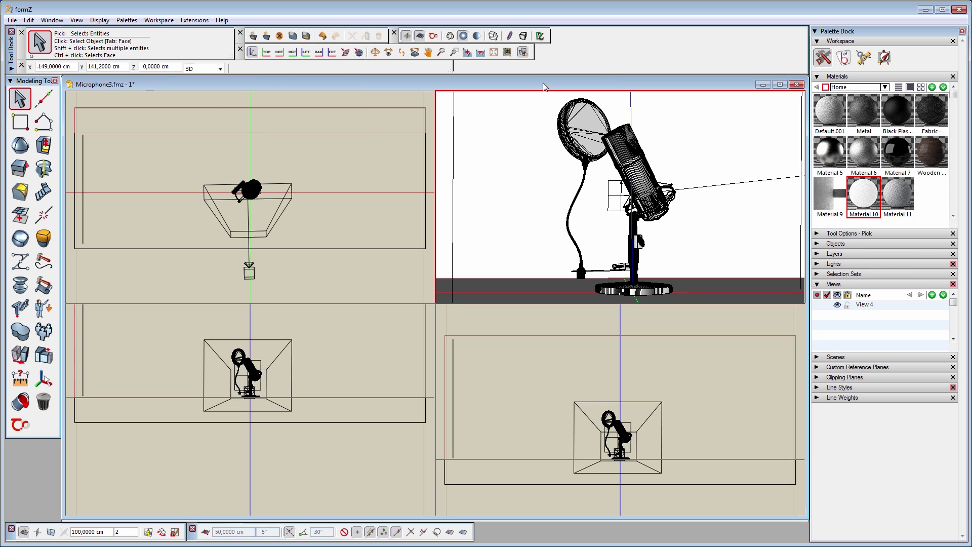
- Preview the microphone in the interactive Thea render, orbiting and panning, then return to hidden-line display
click(432, 38)
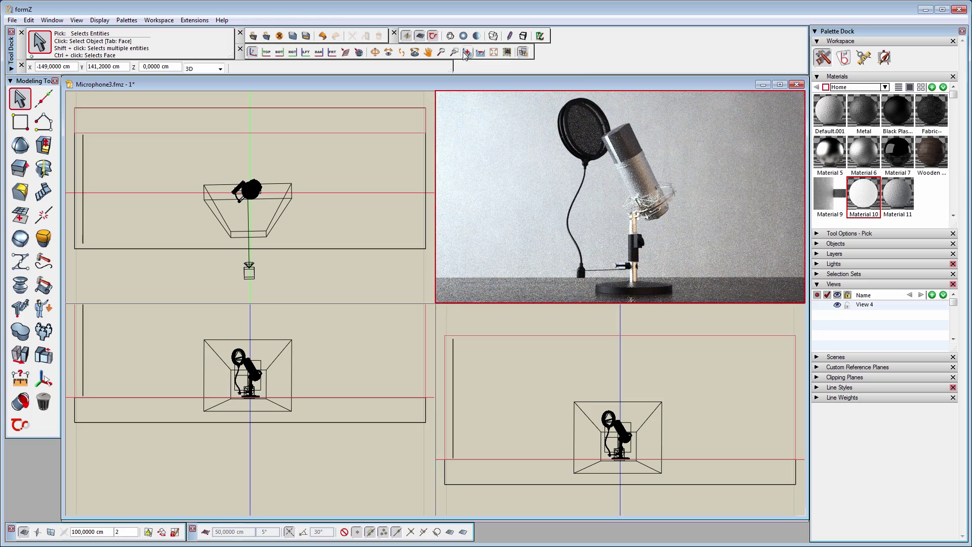
click(375, 53)
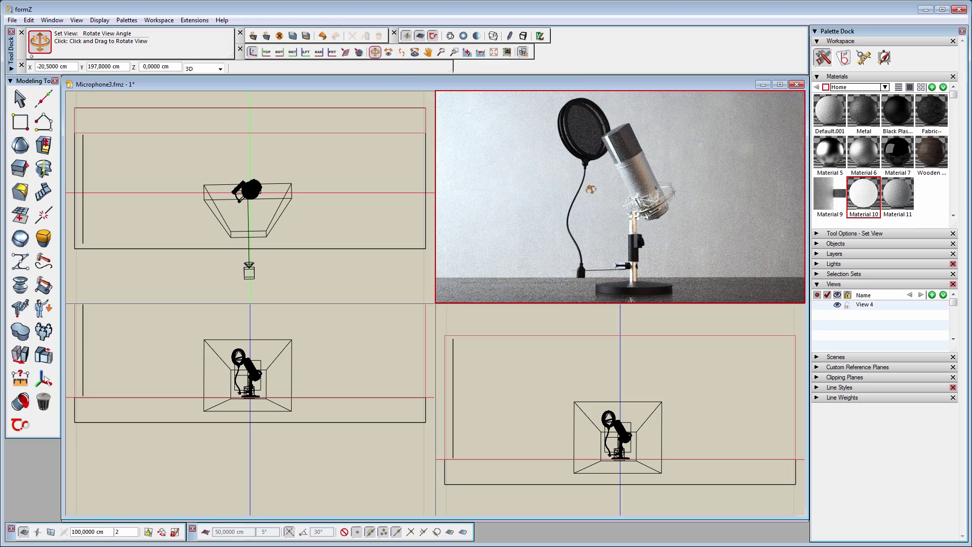
mouse_move(590, 190)
mouse_down()
mouse_move(665, 186)
mouse_move(608, 187)
mouse_up()
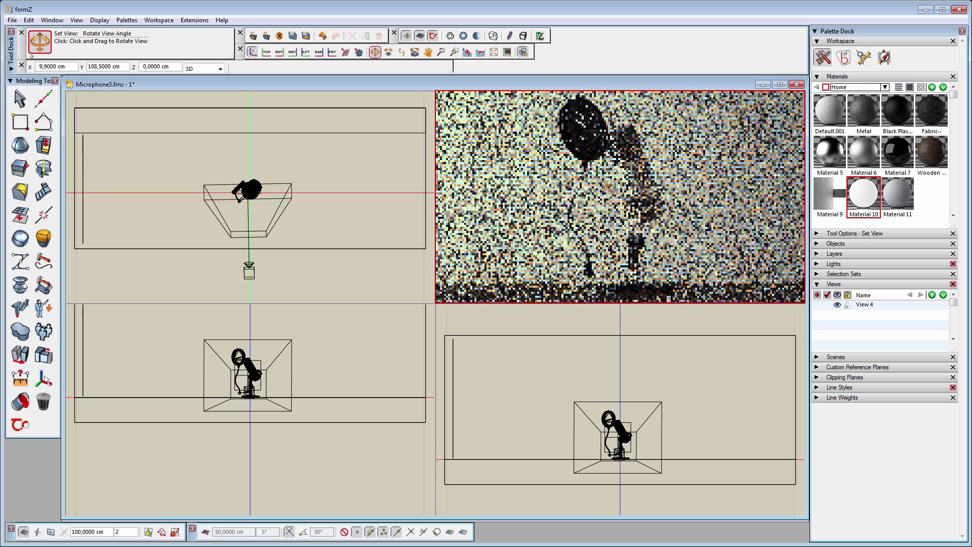
drag(611, 190, 614, 192)
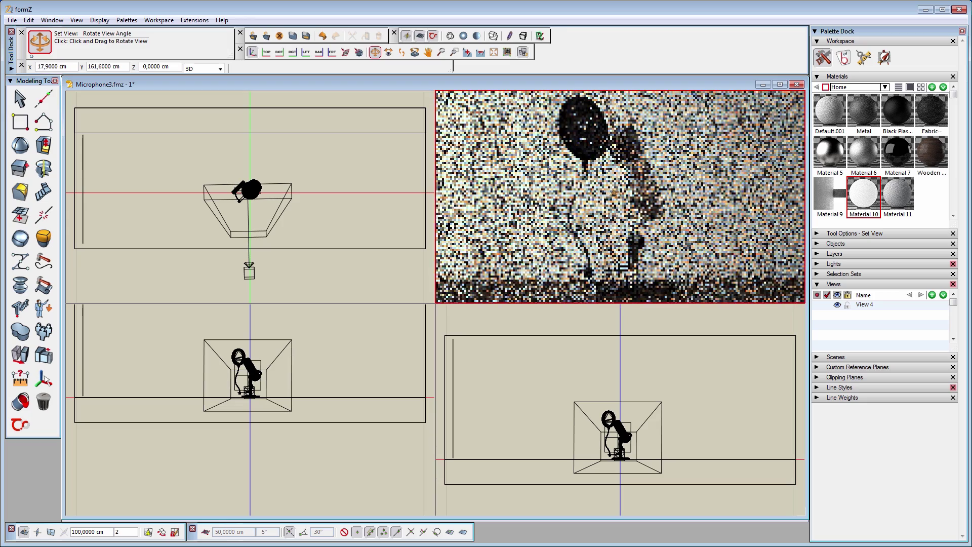
key(h)
drag(623, 159, 625, 162)
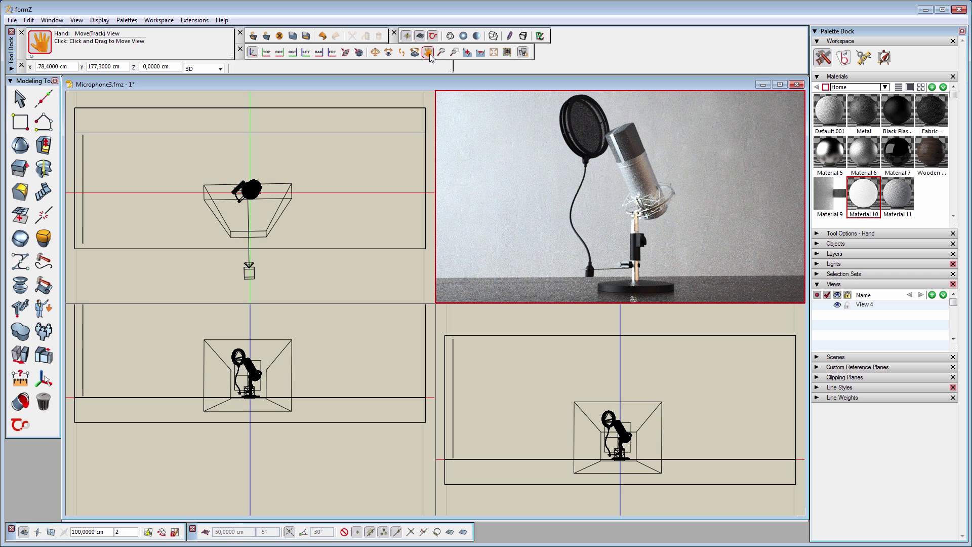
click(477, 36)
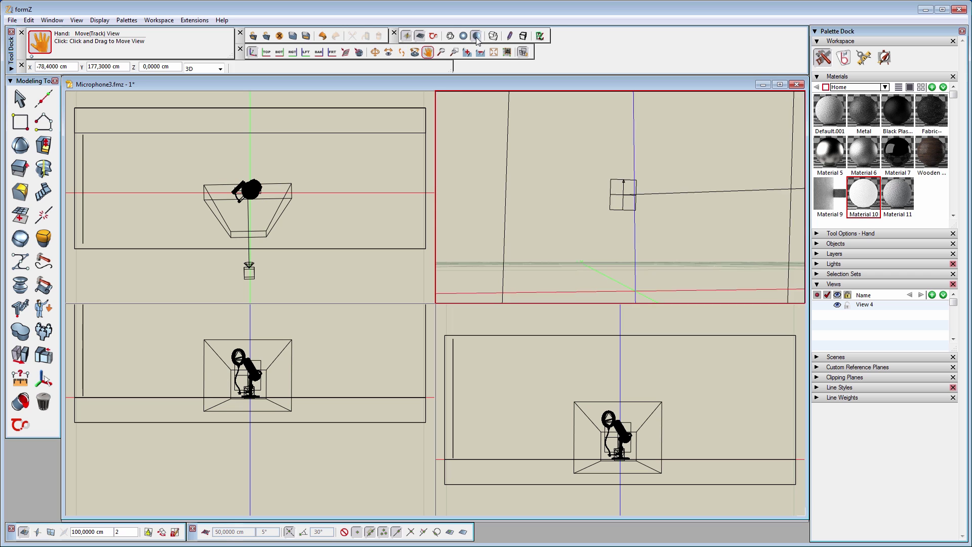
click(464, 37)
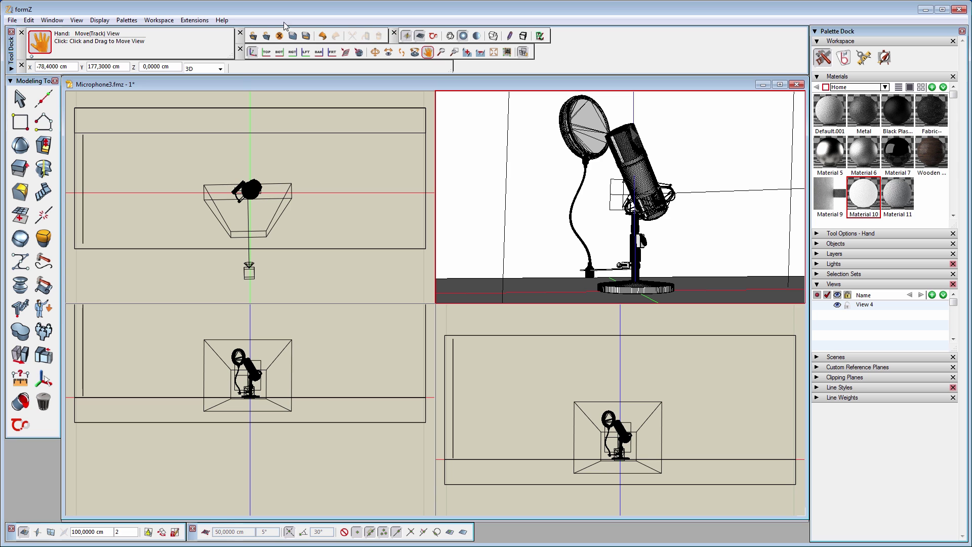
- Open the Thea Darkroom from Palettes and move its window up and to the left
click(126, 20)
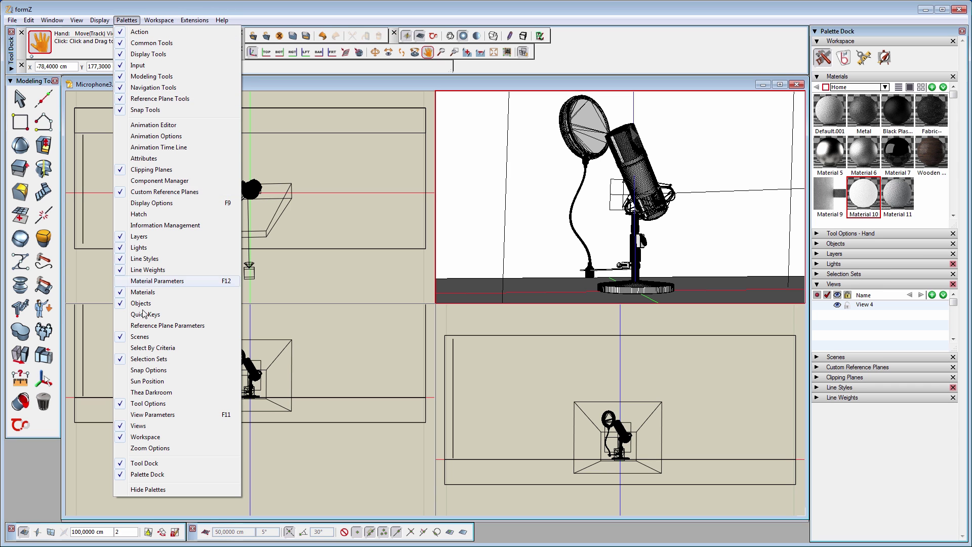
click(154, 392)
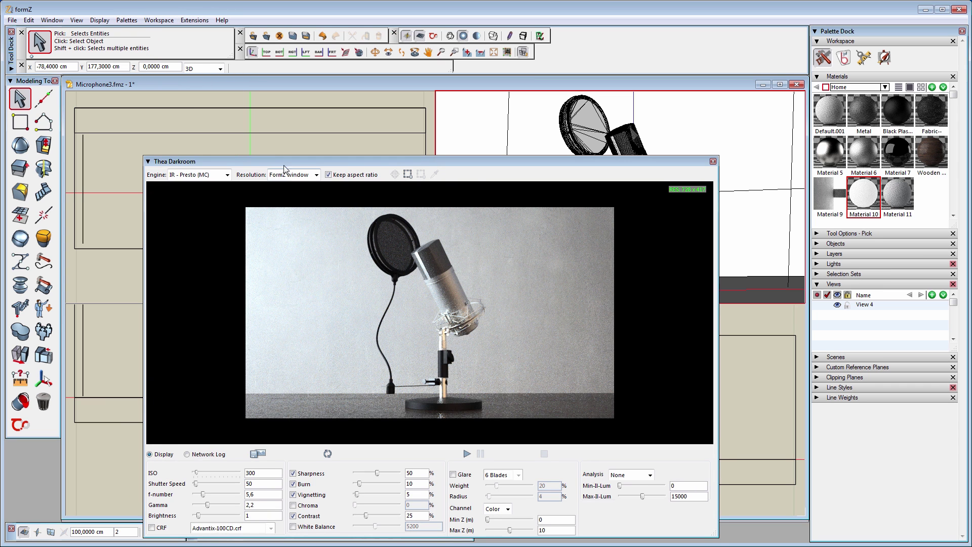
drag(285, 160, 228, 100)
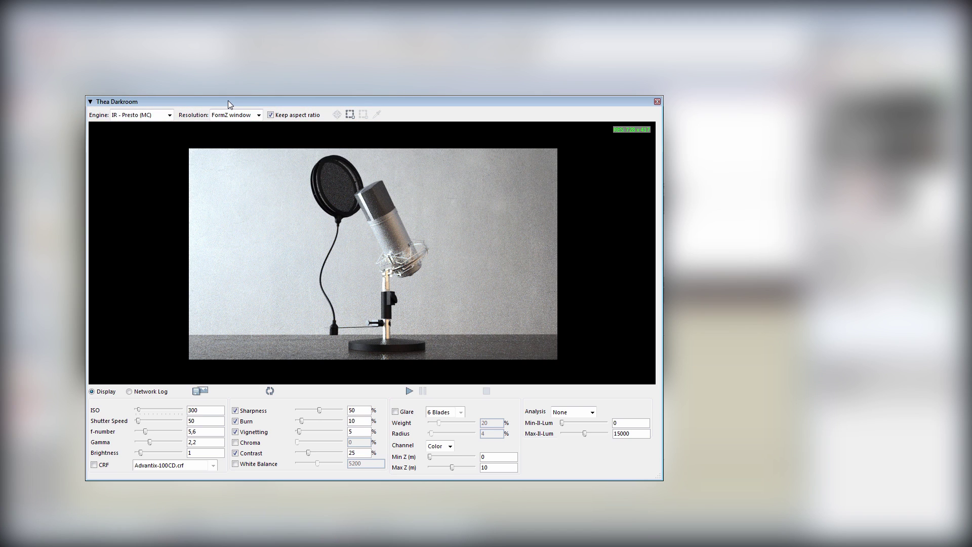
click(148, 116)
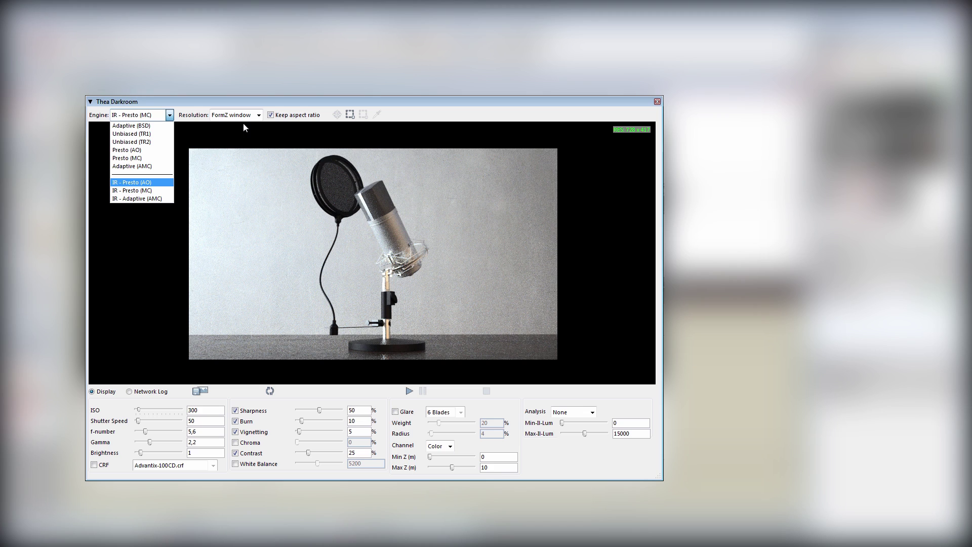
click(256, 116)
click(257, 115)
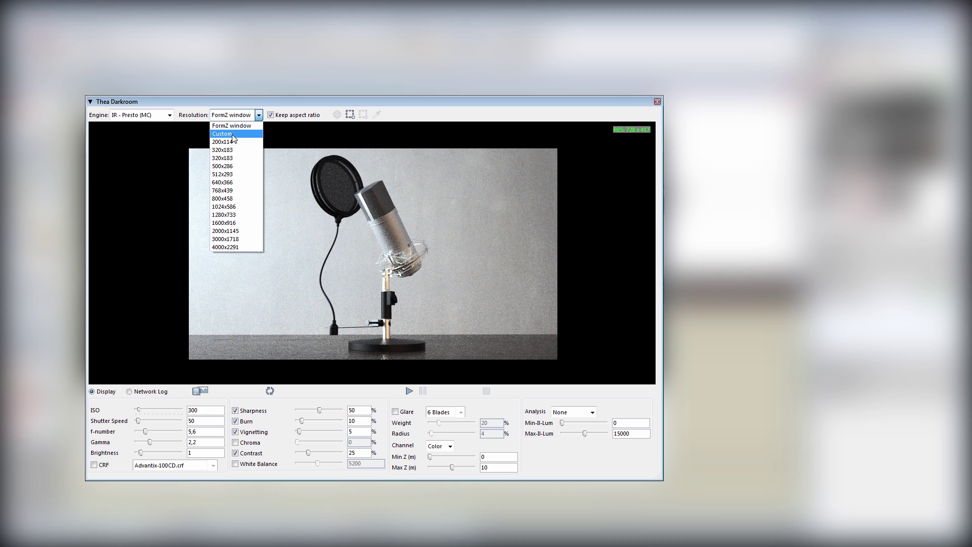
click(298, 110)
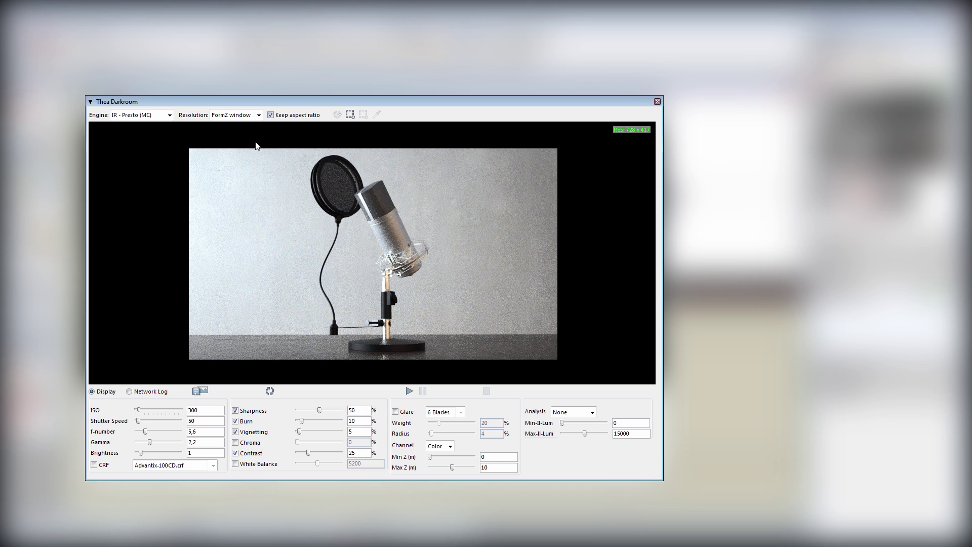
- Render the microphone in the Darkroom and set the focus point on the mic
click(409, 392)
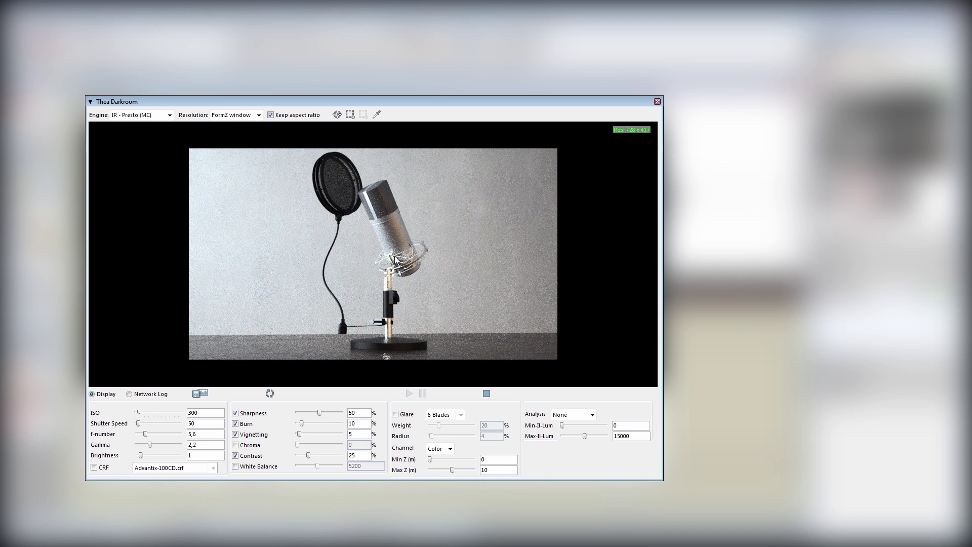
click(337, 114)
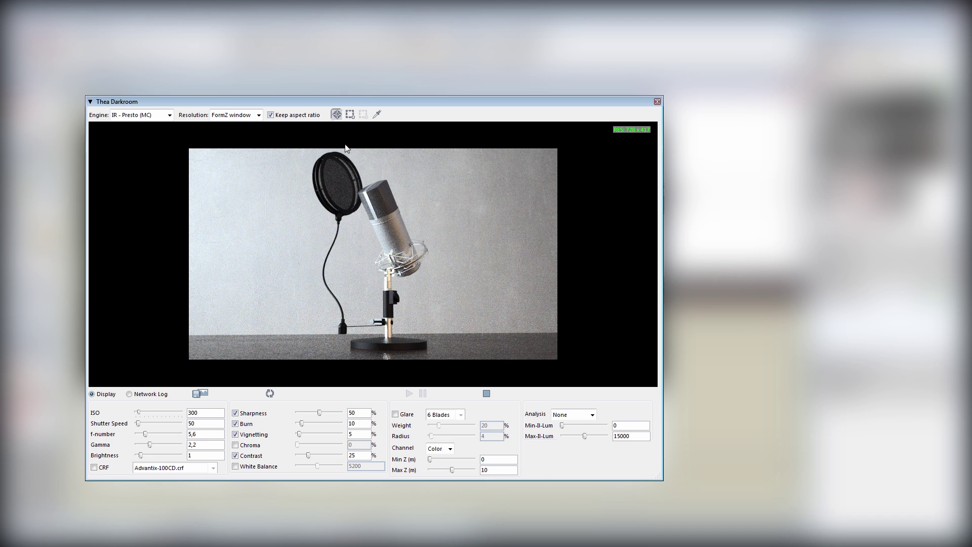
click(371, 200)
- Render only a region around the mic head, switch back to full frame, then stop rendering
click(349, 115)
drag(306, 204, 450, 285)
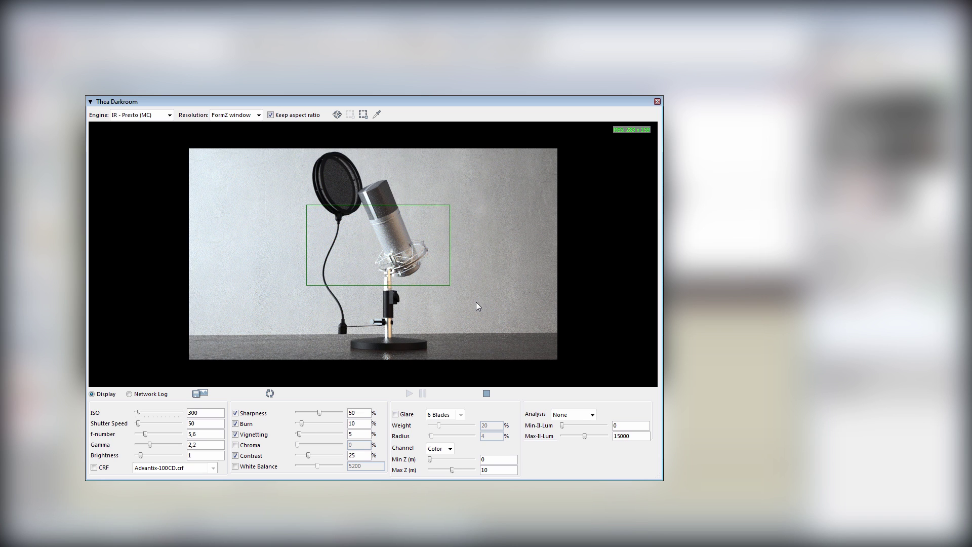
click(364, 115)
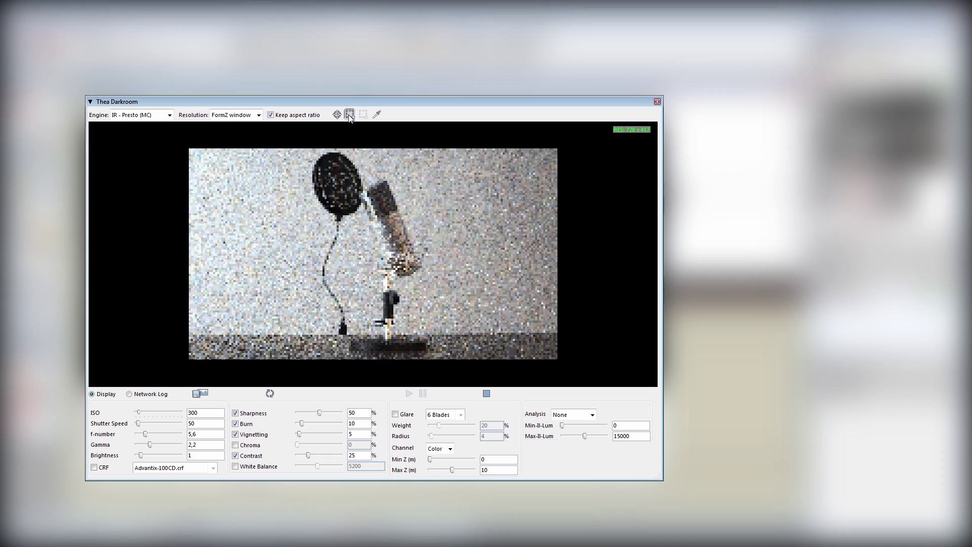
click(378, 116)
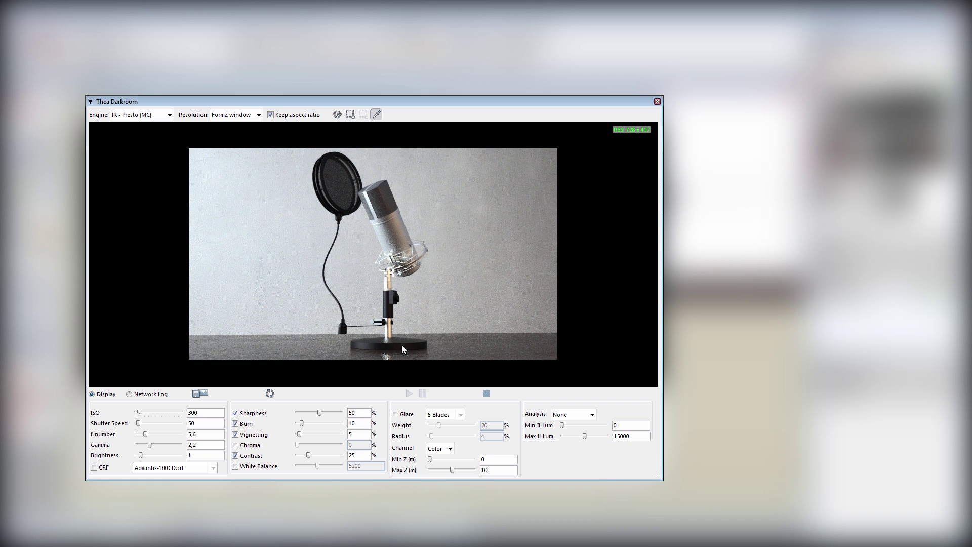
click(486, 393)
- Enable White Balance at 5200 and open the Display Options palette
click(235, 465)
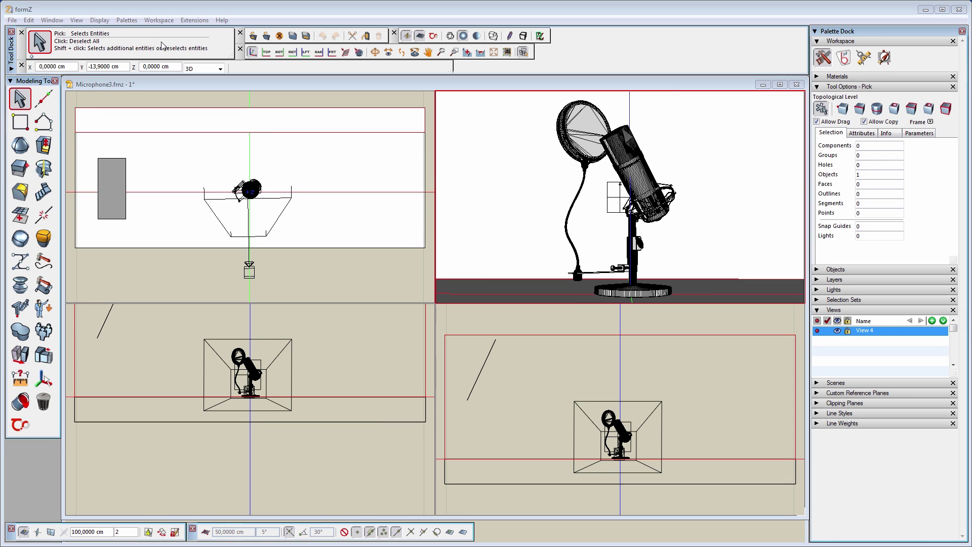
click(133, 21)
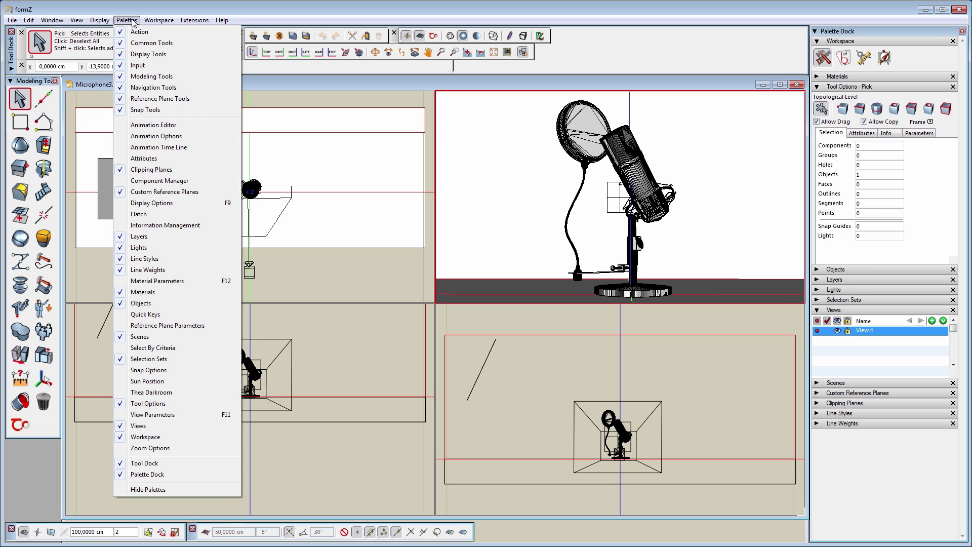
click(167, 204)
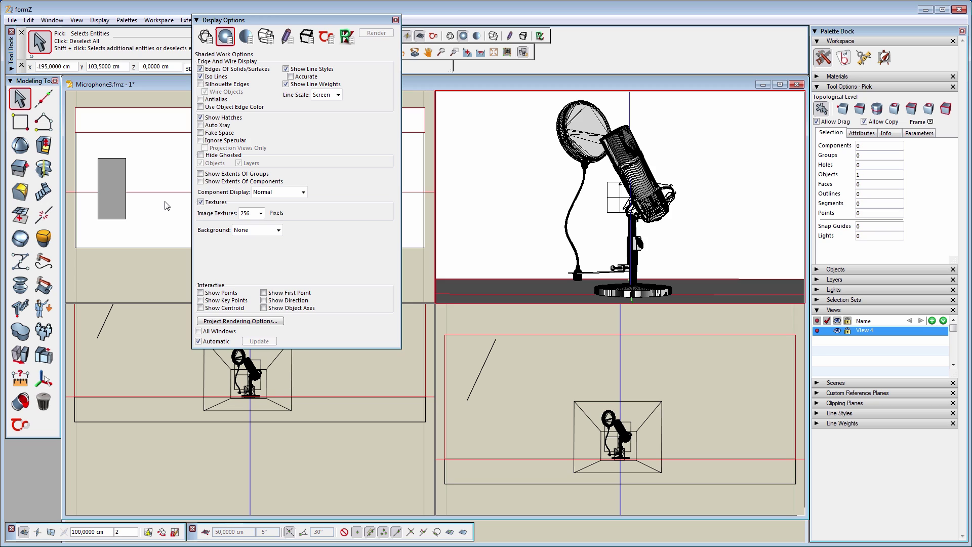
- Show Thea settings, review Rendering Mode and Engine Core choices, and open the exposure and filtering page
click(328, 38)
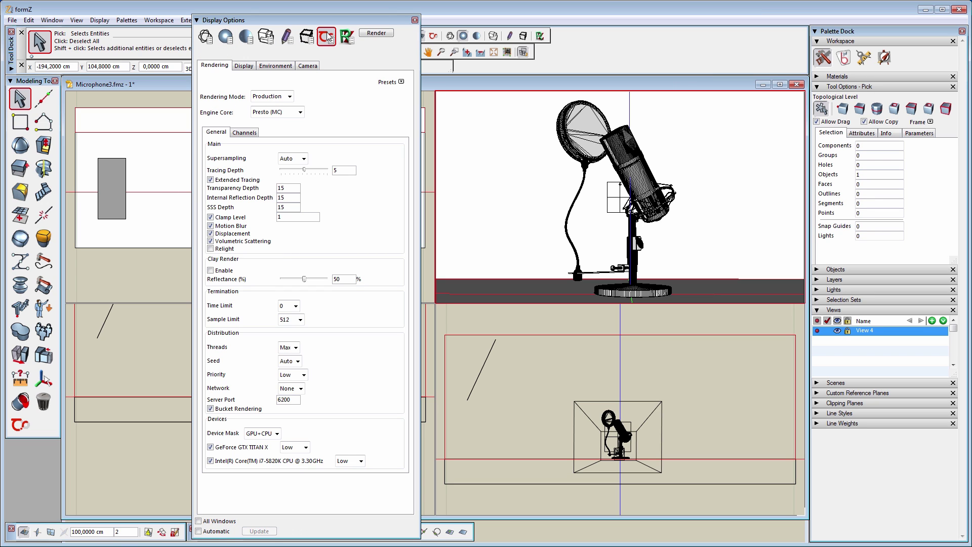
drag(324, 18, 320, 14)
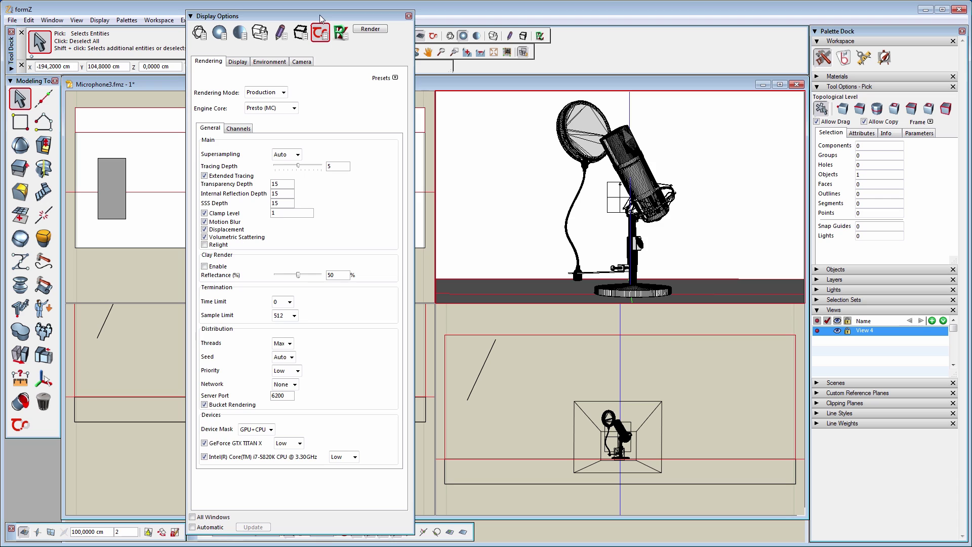
click(268, 94)
click(271, 99)
click(279, 109)
click(351, 100)
click(244, 63)
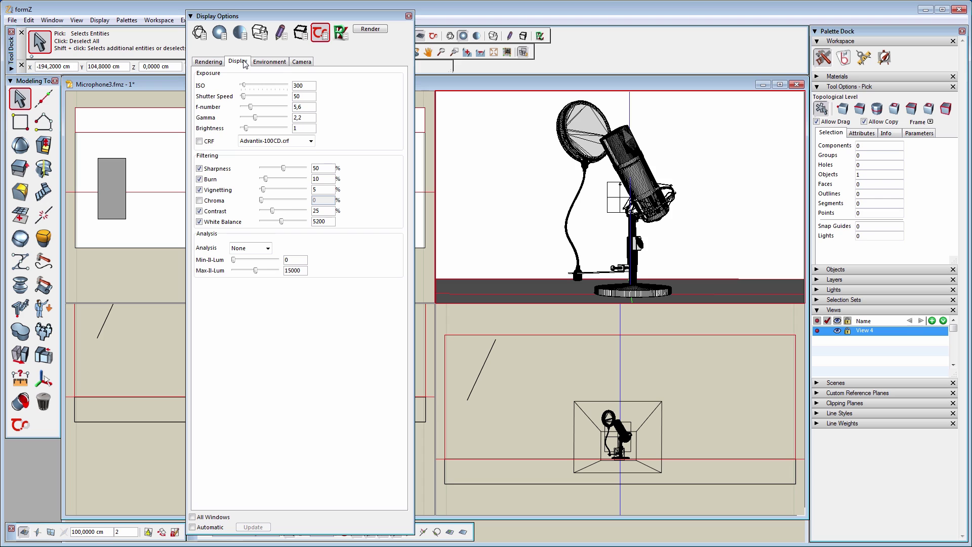
- Review the Environment subtabs (IBL, Infinite Plane, Medium, I/O), then open the Camera settings
click(271, 62)
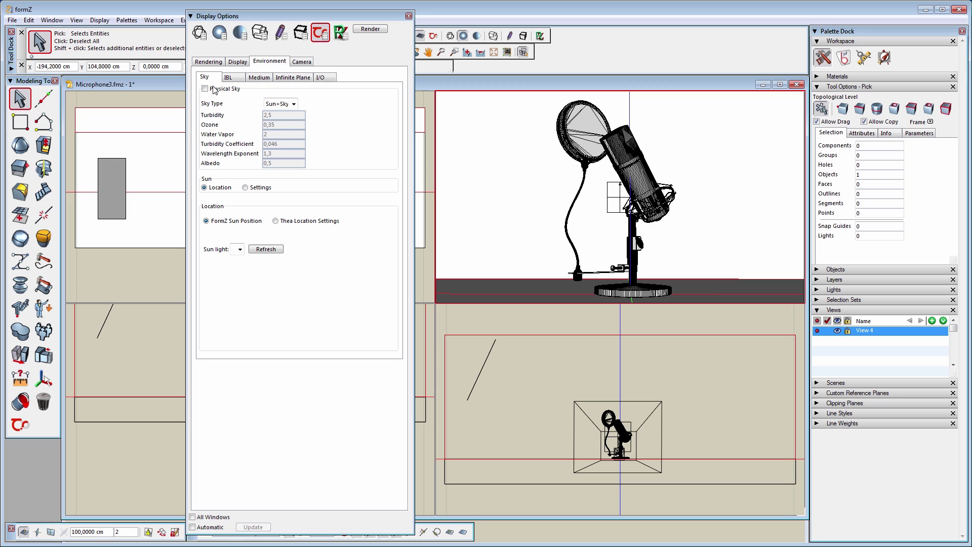
click(233, 79)
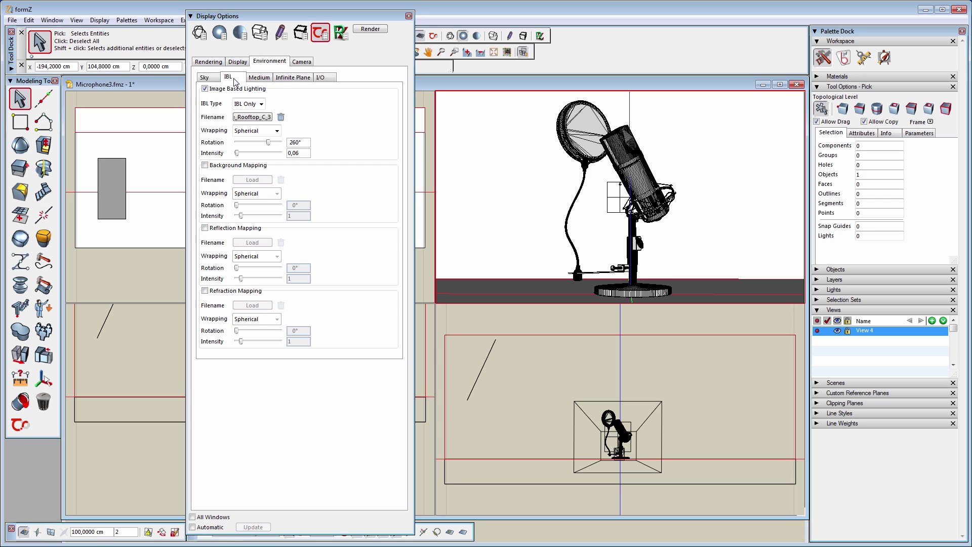
click(289, 79)
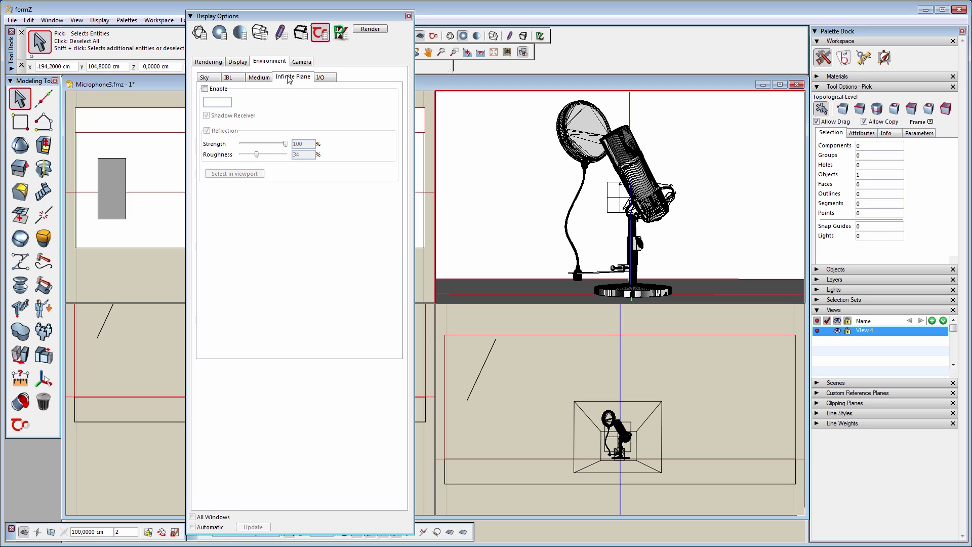
click(260, 77)
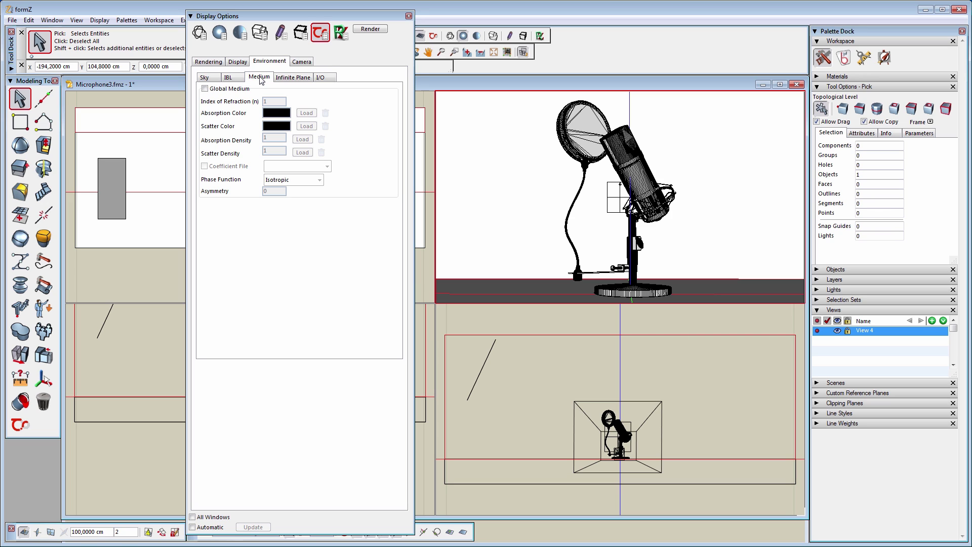
click(330, 80)
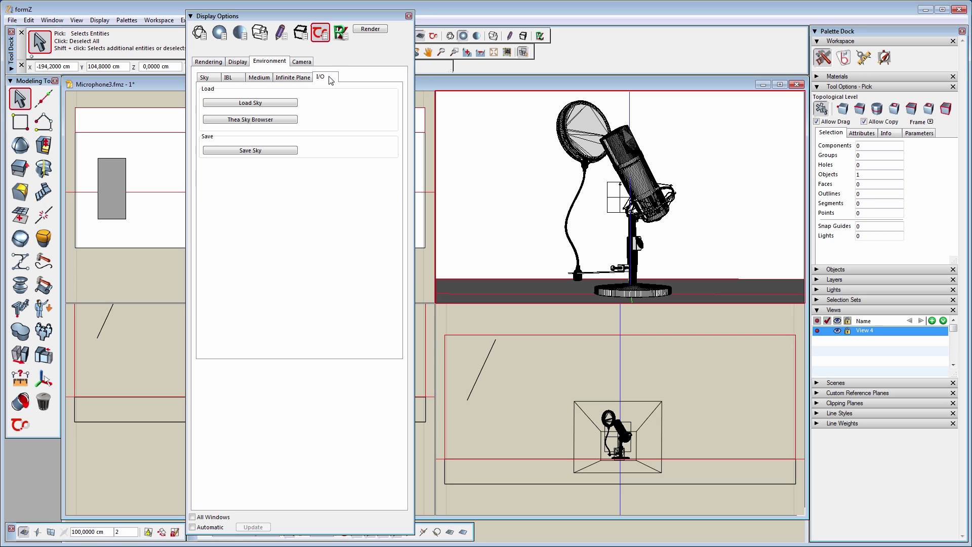
click(302, 62)
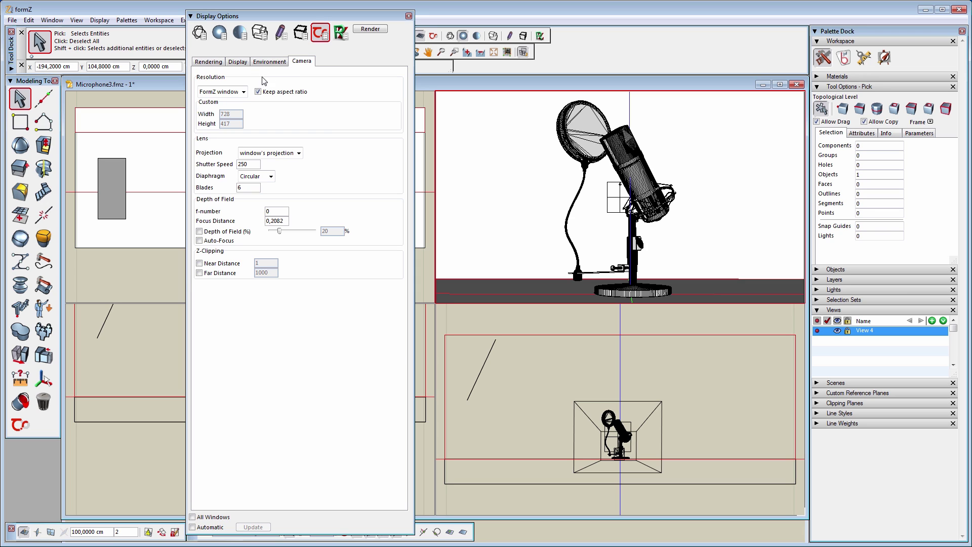
- Set the Thea render resolution to Custom 728 × 417 and close Display Options
click(244, 91)
click(226, 110)
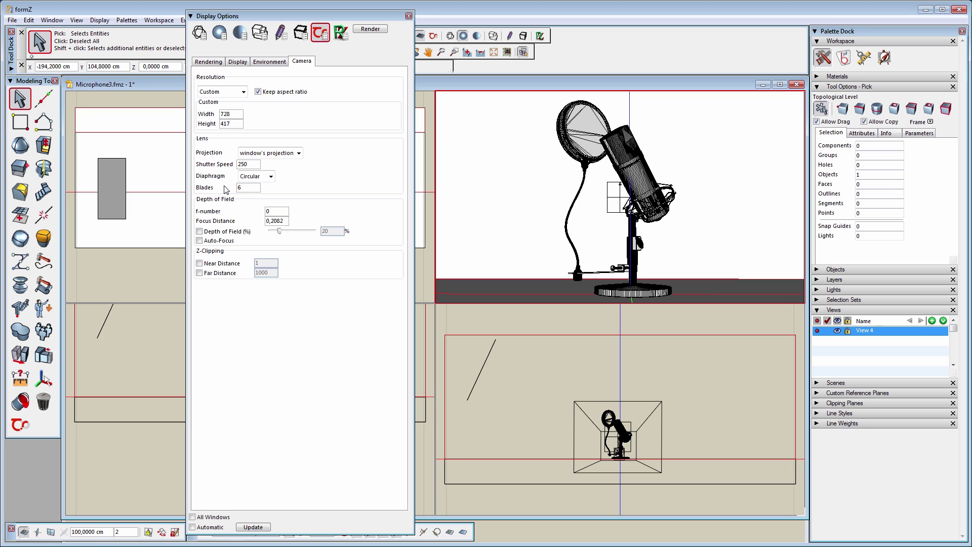
click(409, 16)
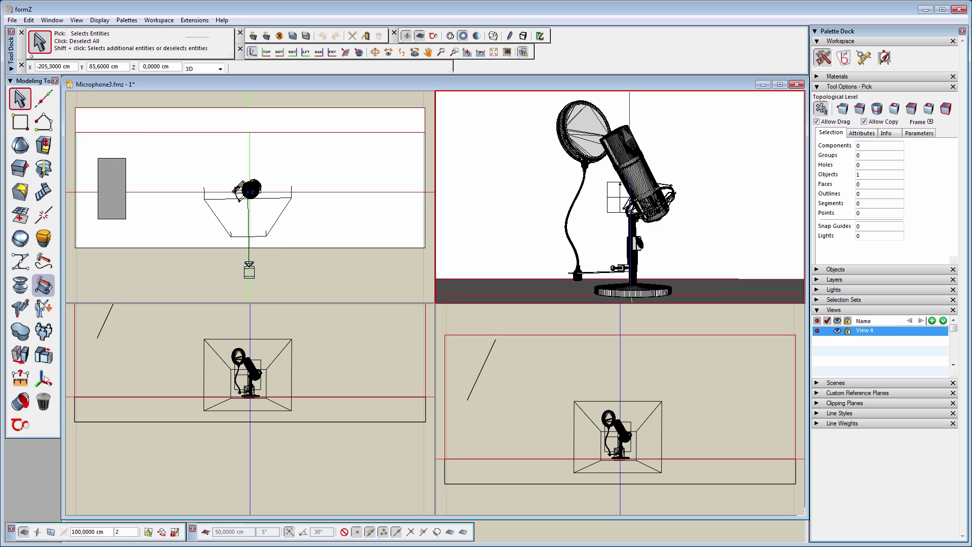
- Activate the Thea focal tool, pick a 44 cm focal point, and choose render-region selection
click(19, 426)
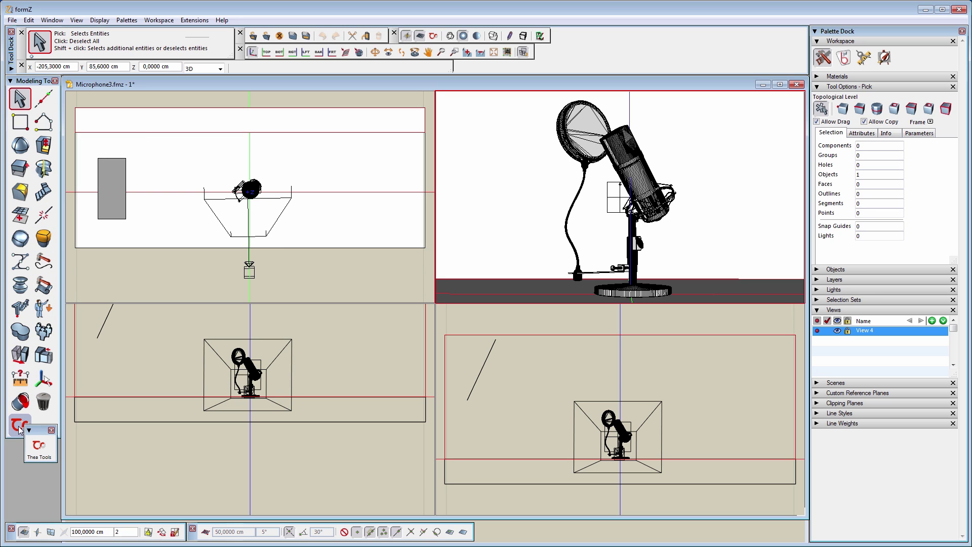
click(19, 428)
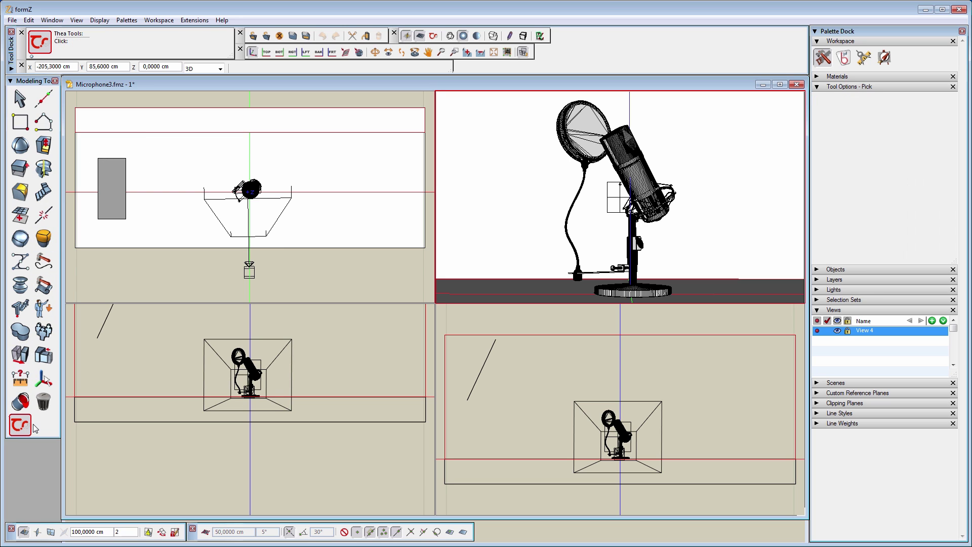
click(787, 164)
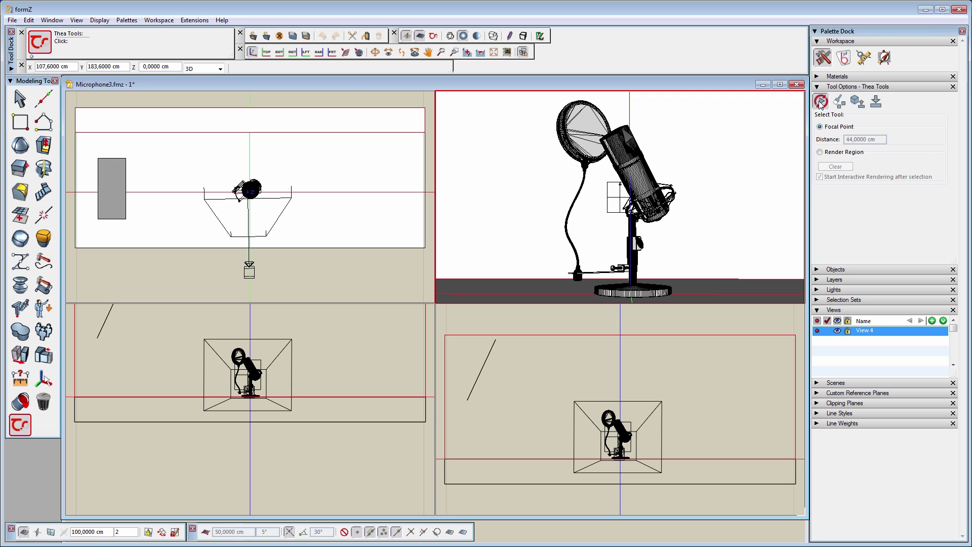
click(819, 153)
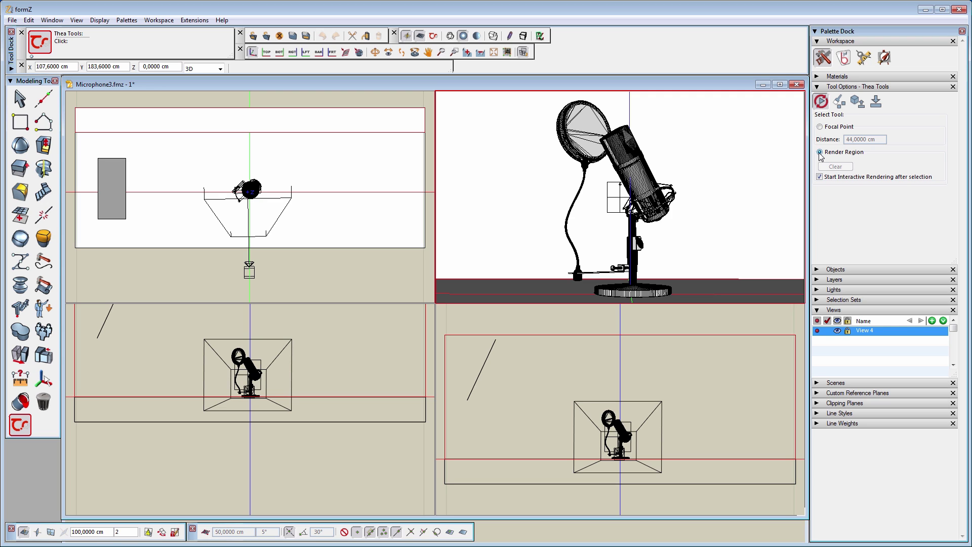
- Review the Thea proxy, model loading and export tools
click(839, 101)
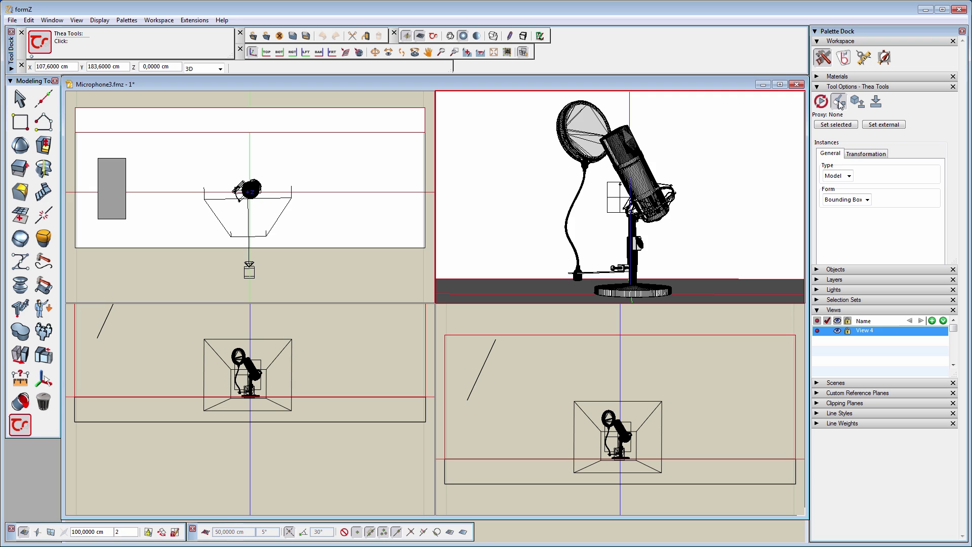
click(826, 124)
click(856, 102)
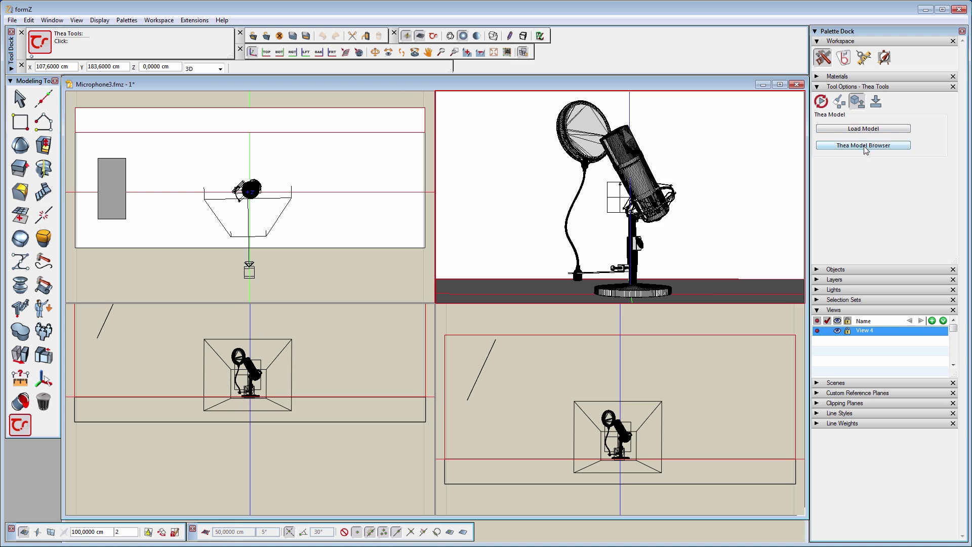
click(875, 103)
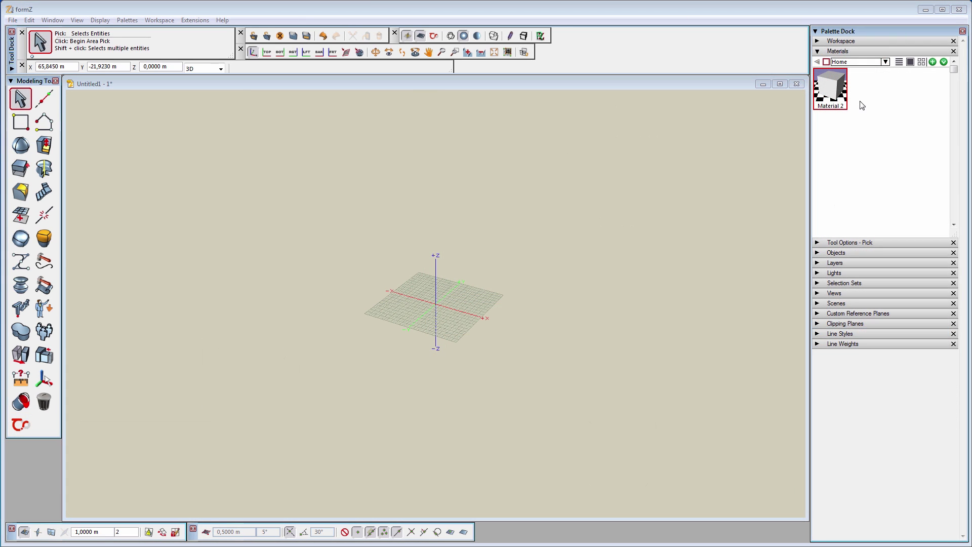
- Edit Material 2's parameters and set its Material Type to TheaRender
right_click(832, 88)
click(850, 128)
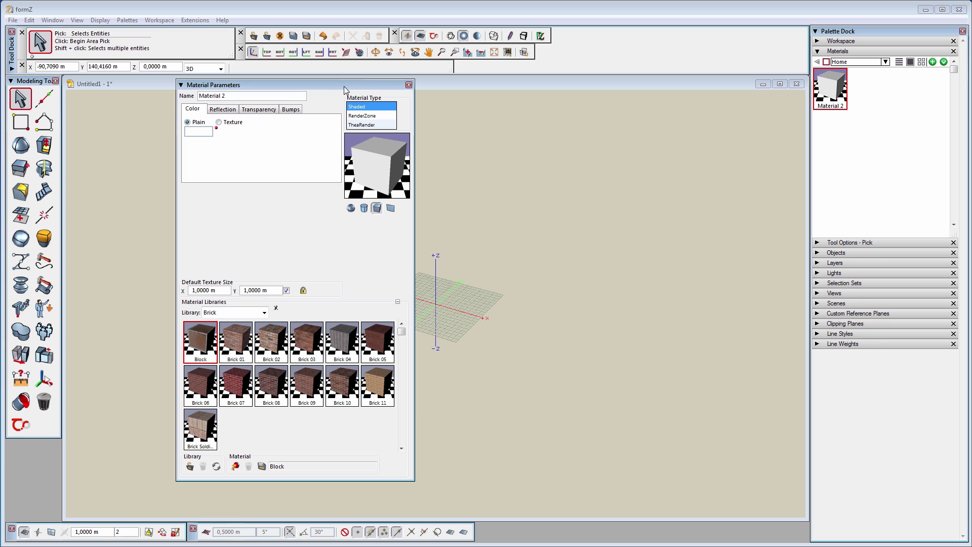
click(369, 125)
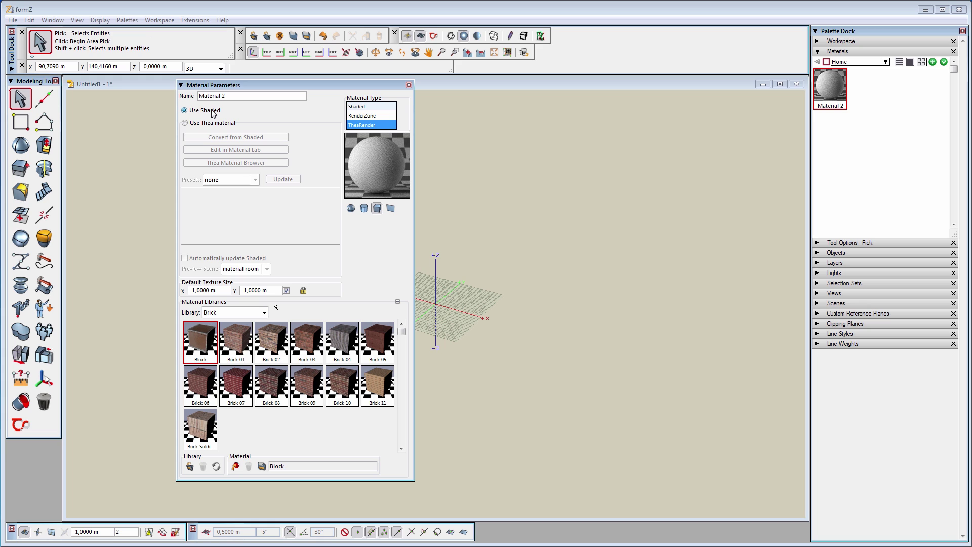
- Switch Material 2 to Use Thea material and convert it from the shaded version
click(186, 124)
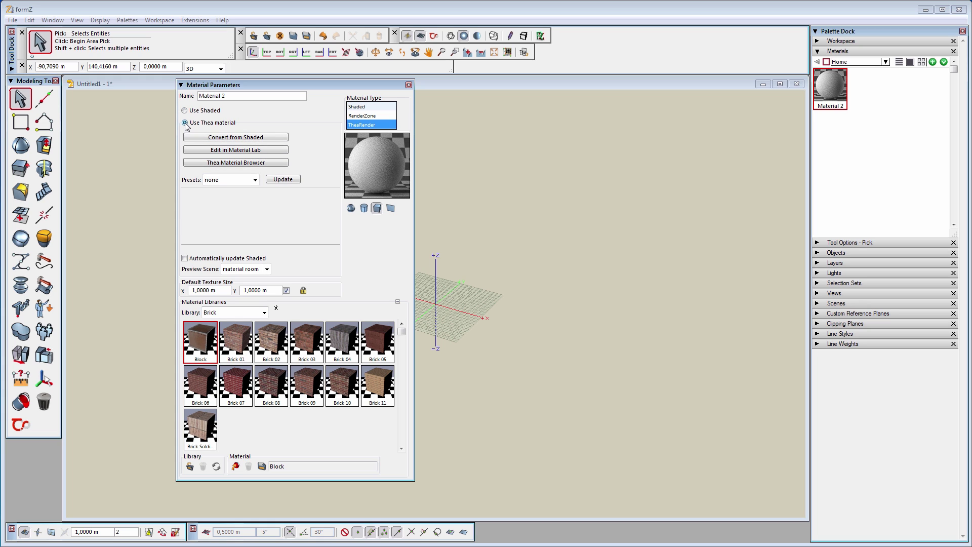
click(252, 139)
- Apply the Plastic, then Thin Translucent, and finally the Car Paint preset to Material 2
click(248, 185)
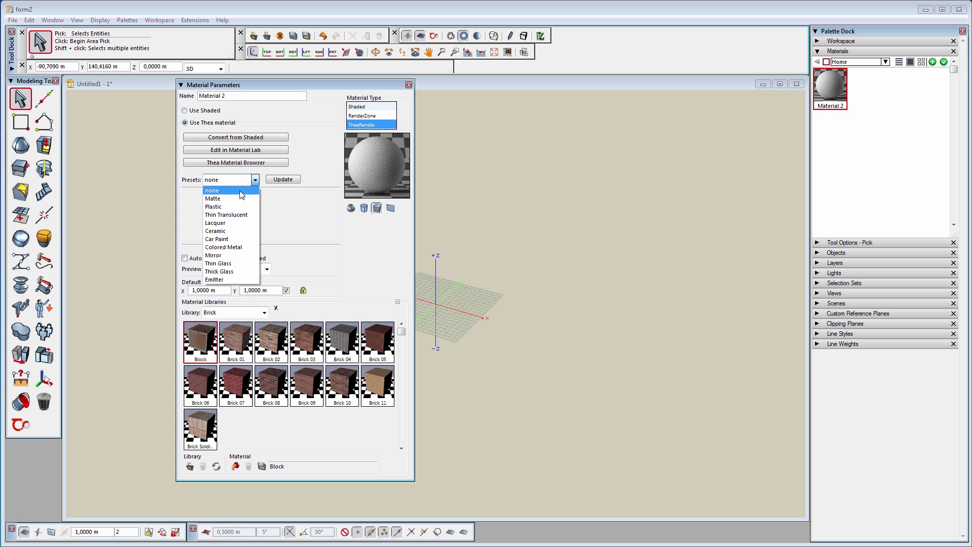
click(232, 207)
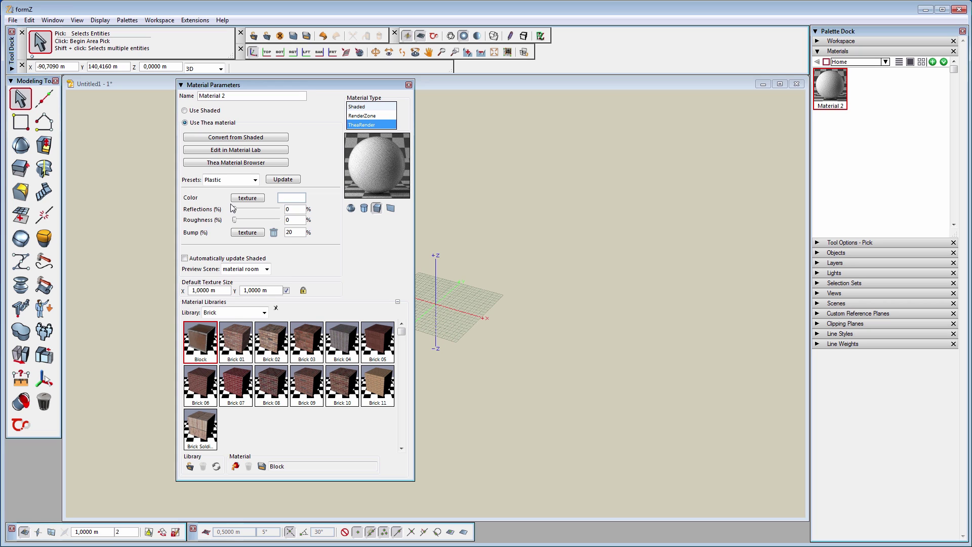
click(242, 181)
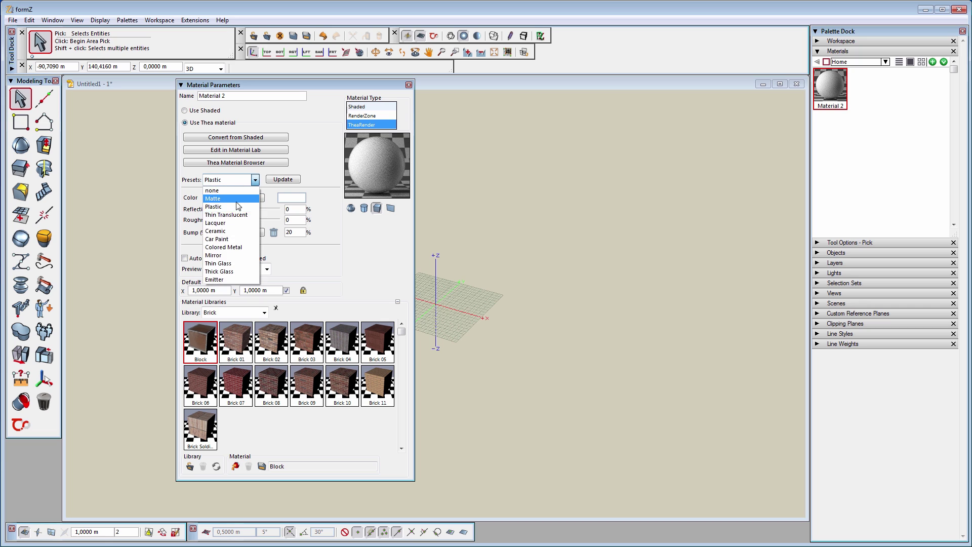
click(235, 215)
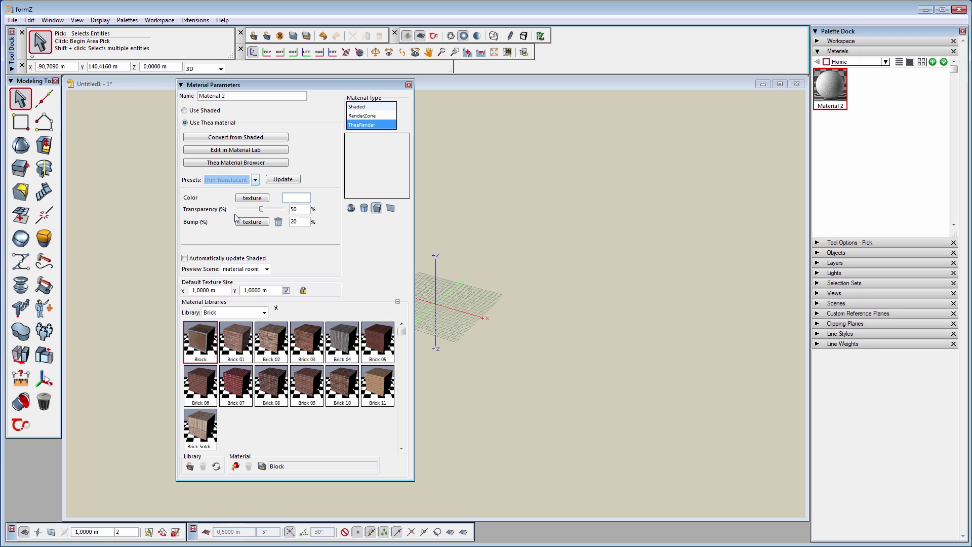
click(242, 183)
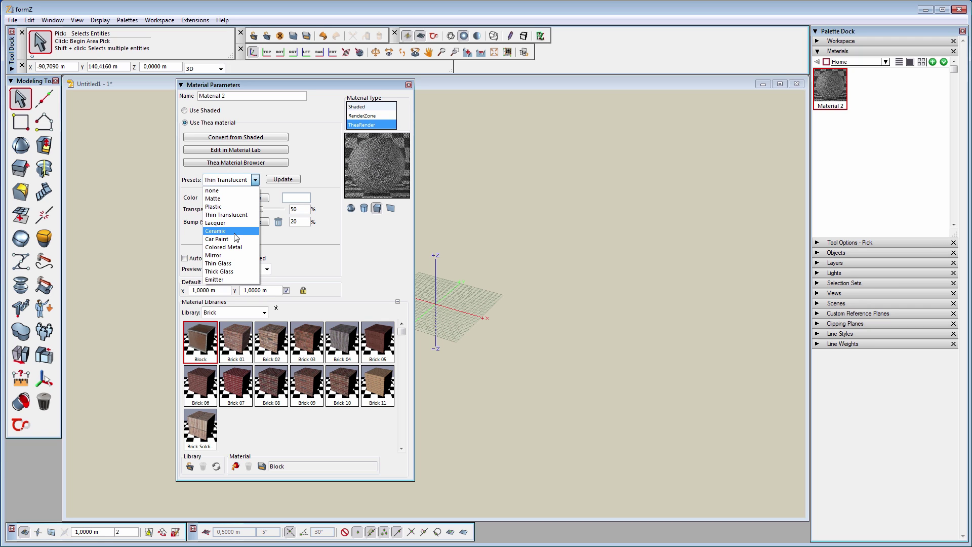
click(229, 245)
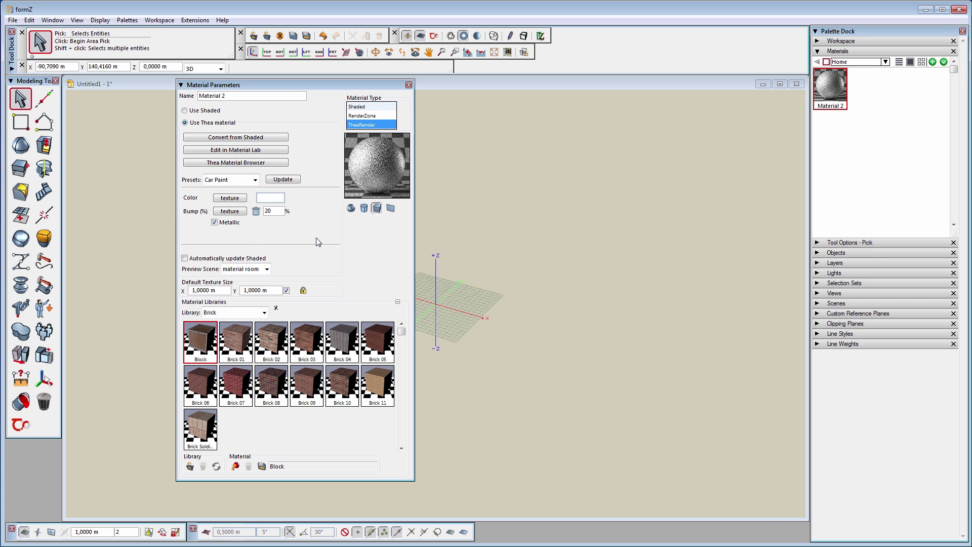
- In the Thea Material Browser, show the Exterior Pavements category to pick a reddish pavement
click(256, 167)
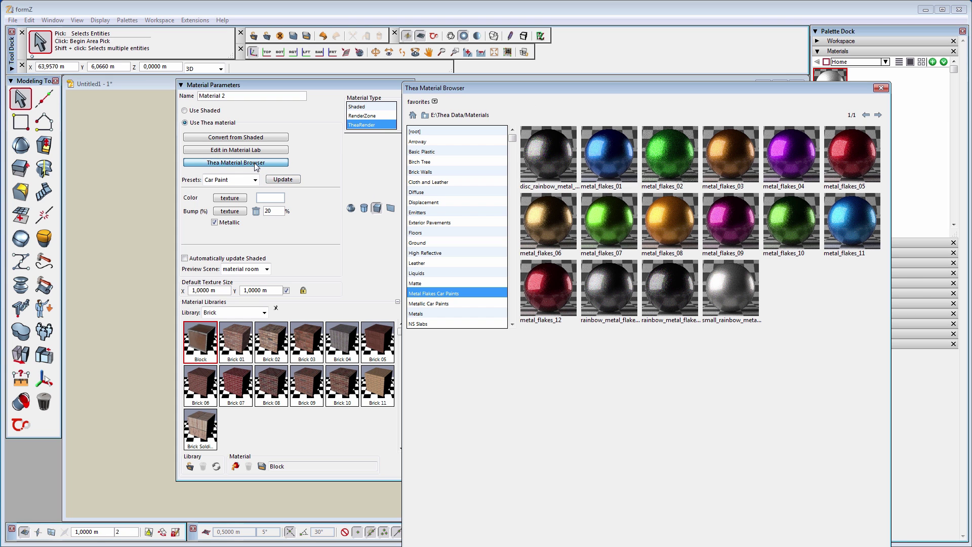
drag(512, 89, 215, 10)
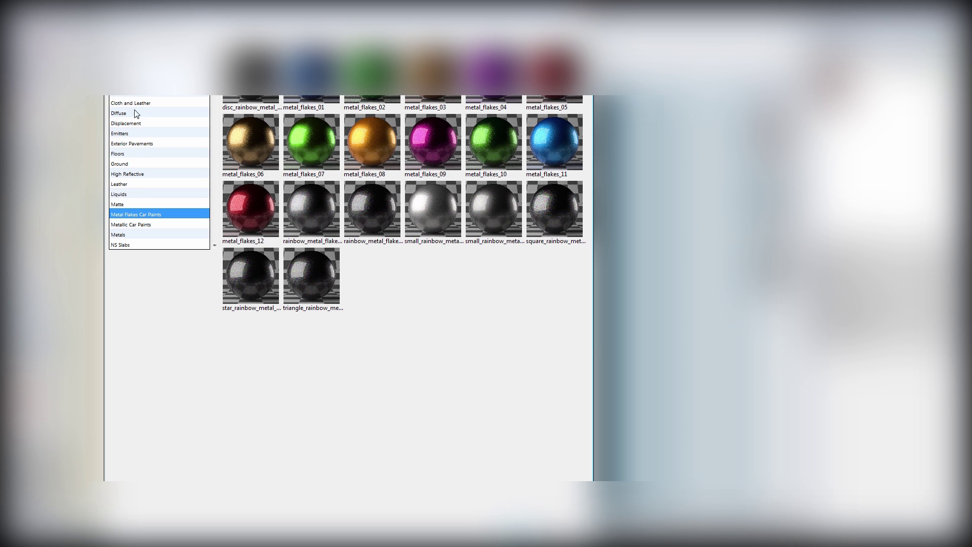
click(140, 145)
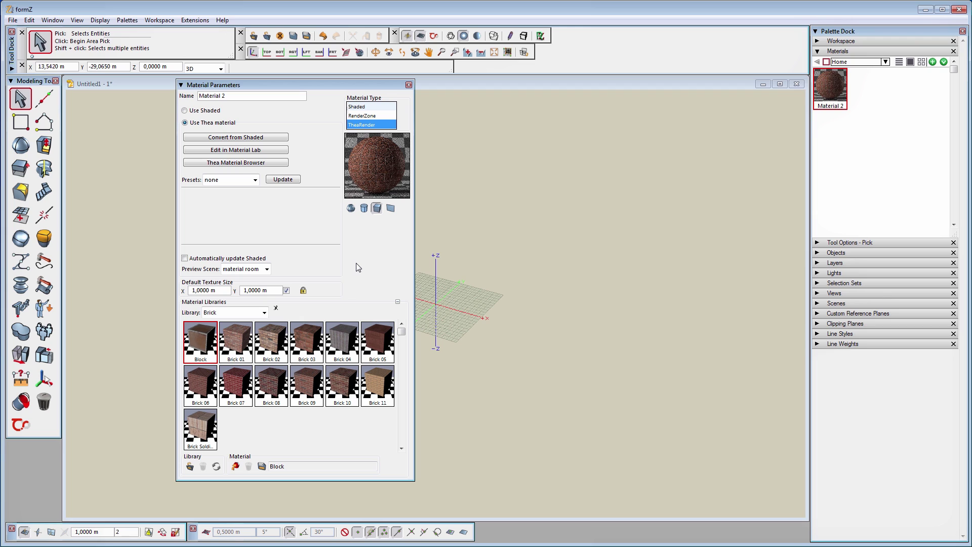
- Close the Material Parameters dialog, leaving Material 2 with its red brick texture
click(409, 86)
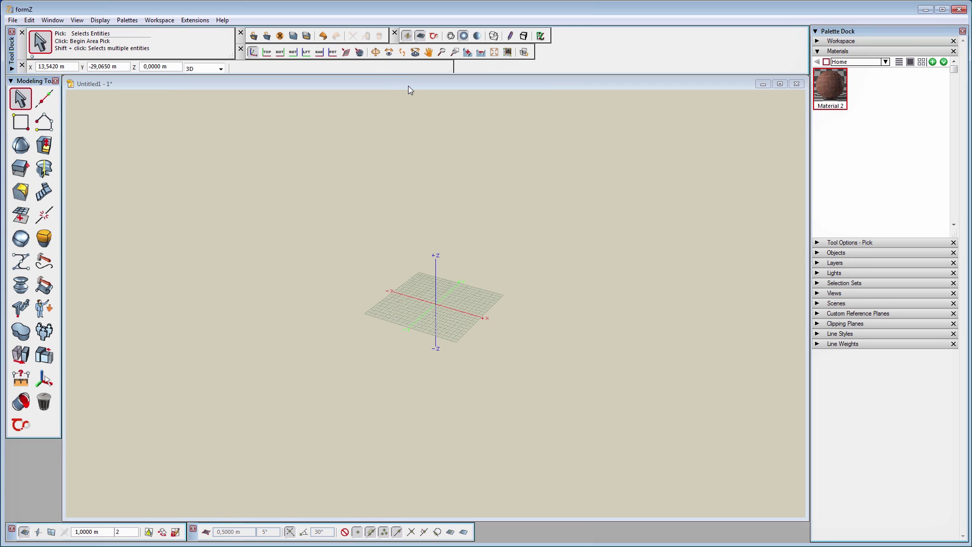